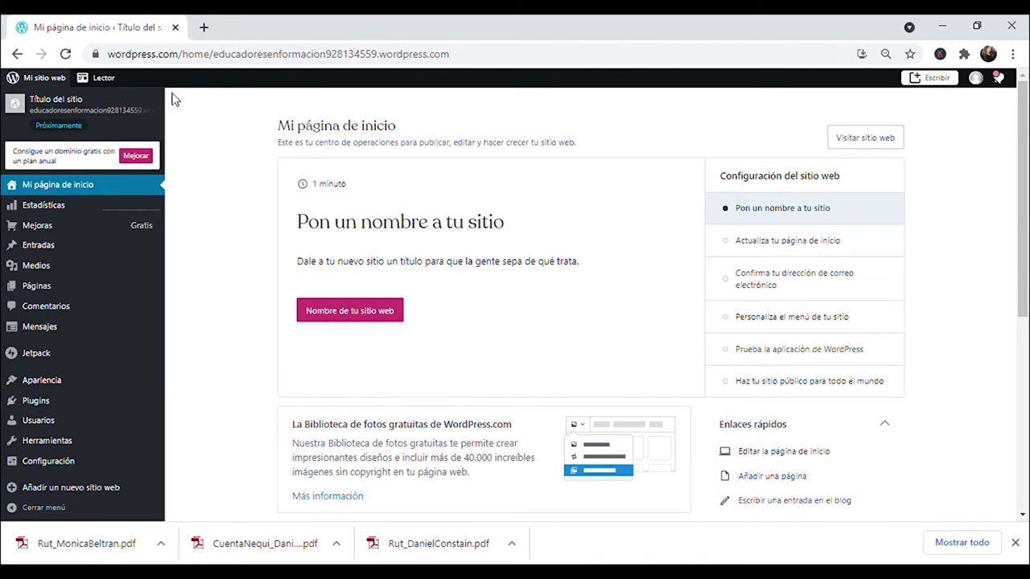
- View the site from the dashboard and start writing a new blog entry
{"action": "left_click", "coordinate": [94, 115]}
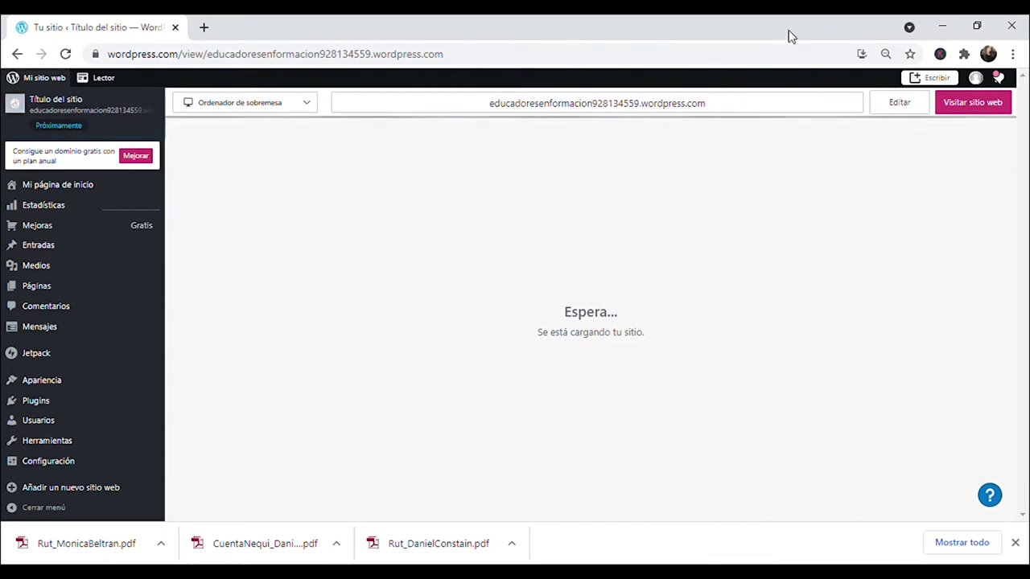
{"action": "left_click", "coordinate": [932, 78]}
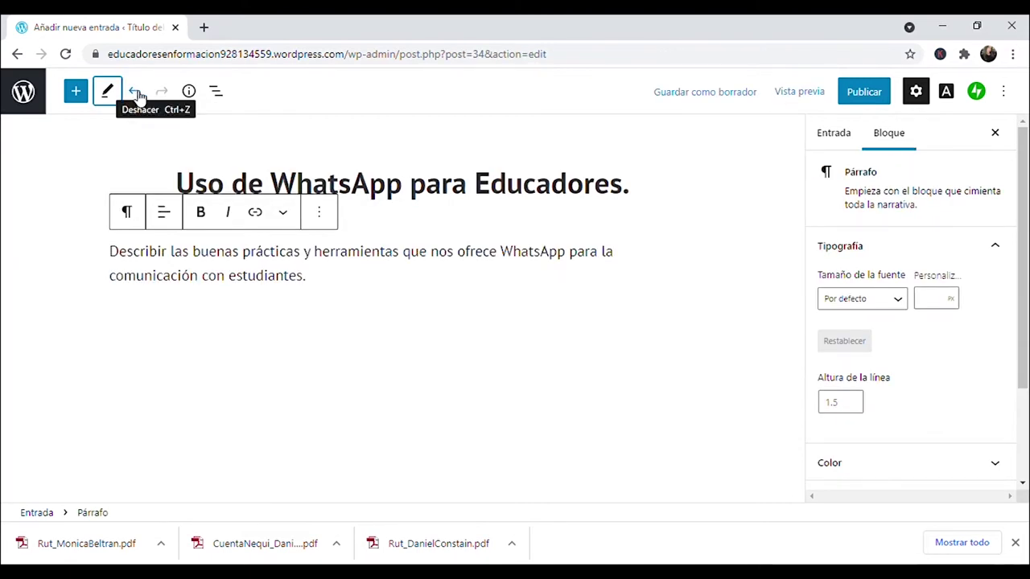
- Transform the entry's descriptive paragraph into a "Párrafo de cita" block
{"action": "left_click", "coordinate": [311, 278]}
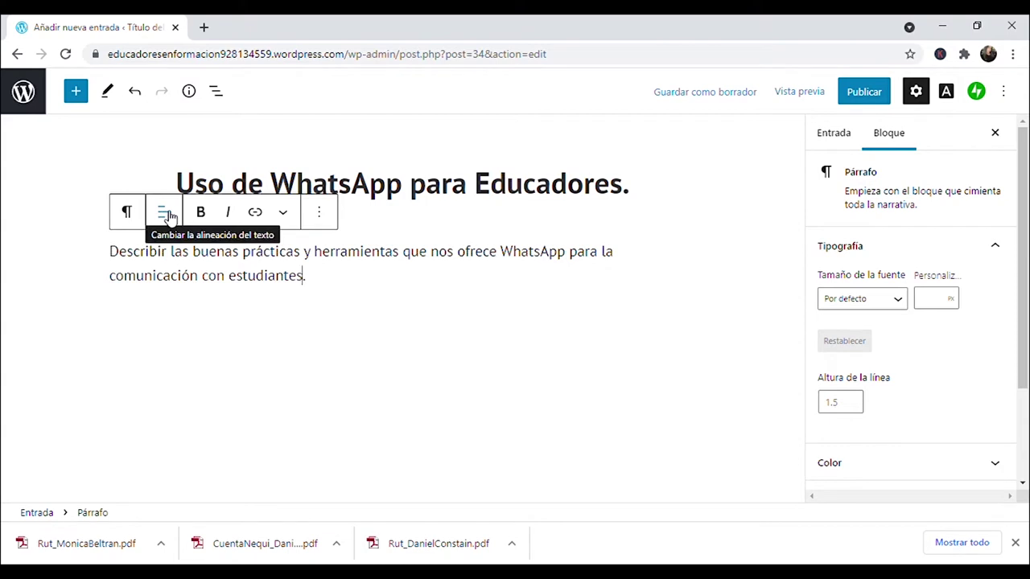
{"action": "left_click", "coordinate": [129, 212]}
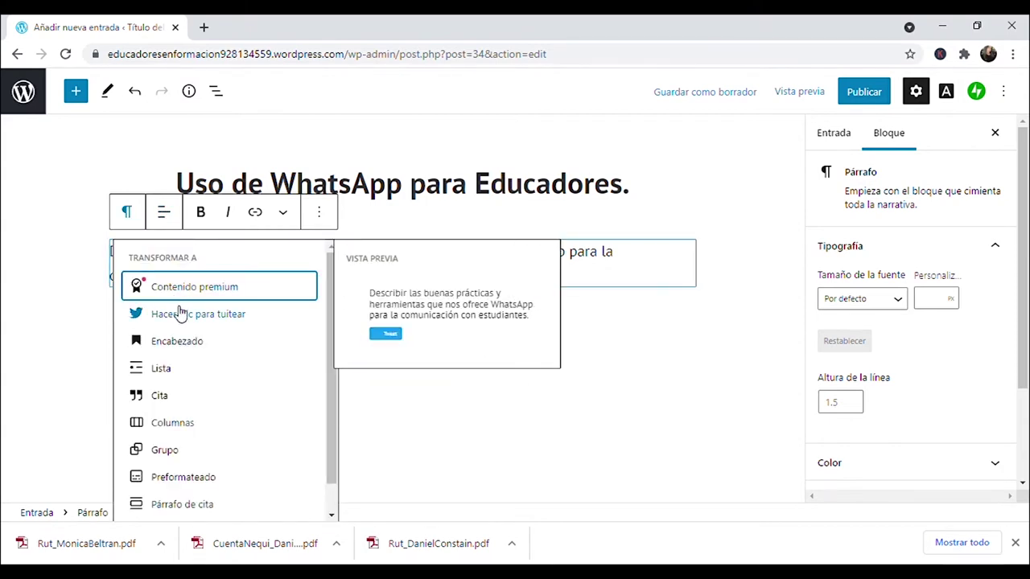
{"action": "scroll", "coordinate": [196, 326], "scroll_direction": "down", "scroll_amount": 1}
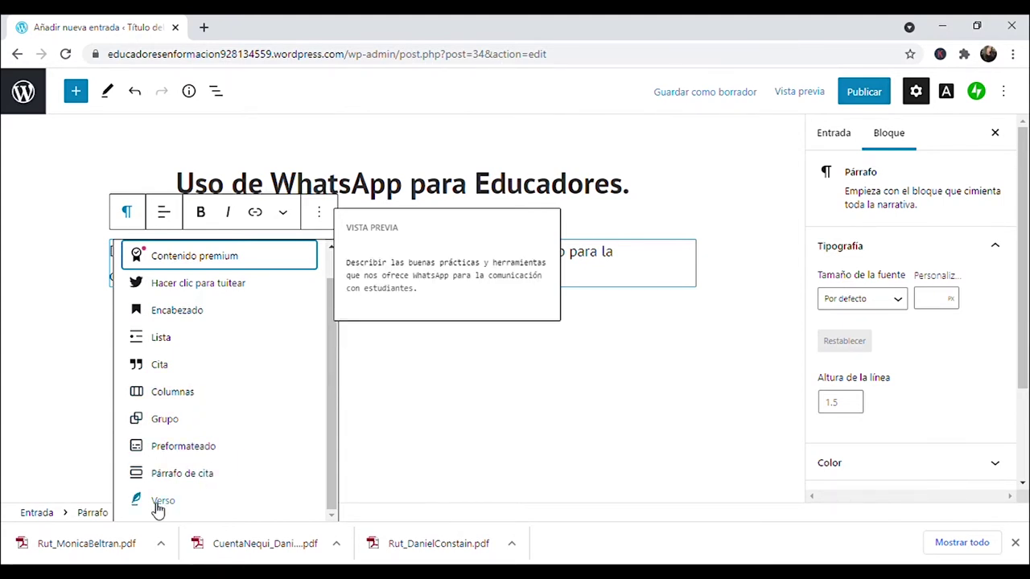
{"action": "left_click", "coordinate": [177, 473]}
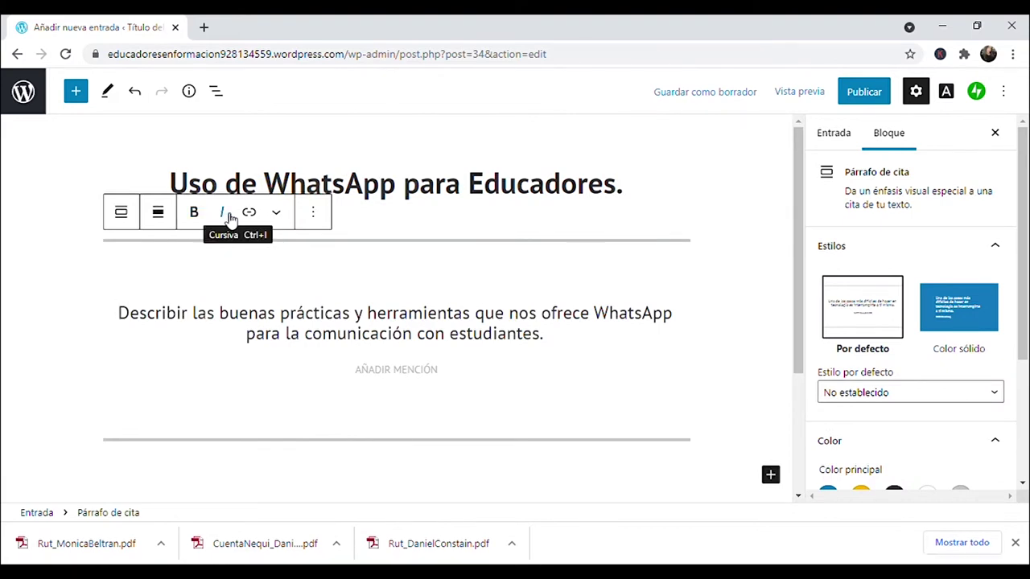
{"action": "left_click", "coordinate": [276, 214]}
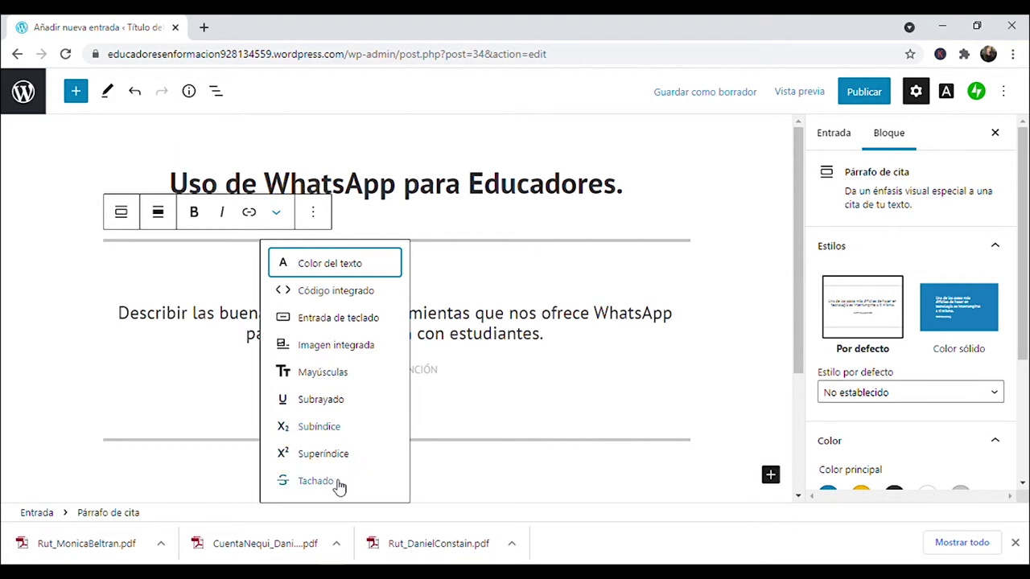
{"action": "left_click", "coordinate": [310, 209]}
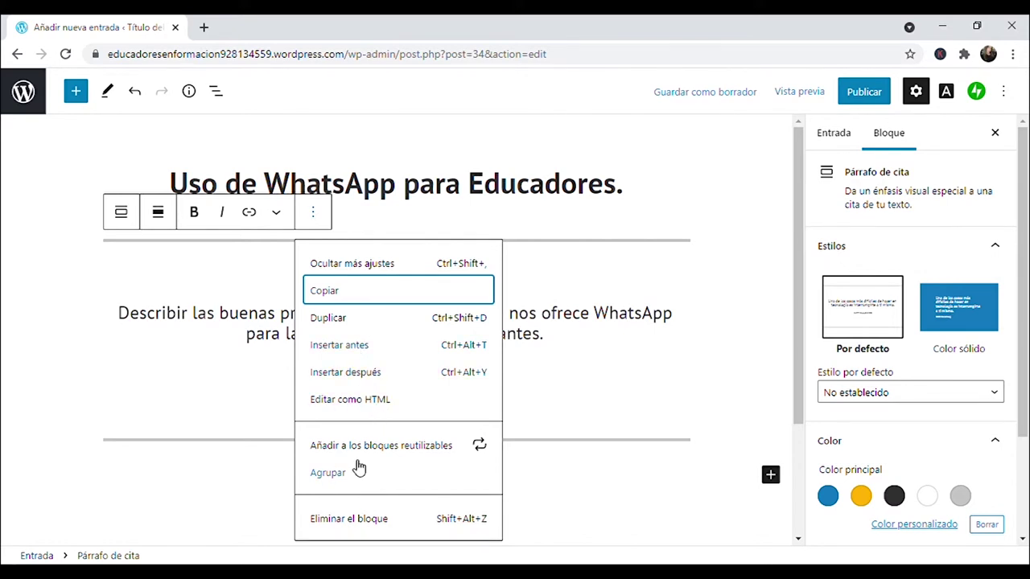
{"action": "key", "text": "Escape"}
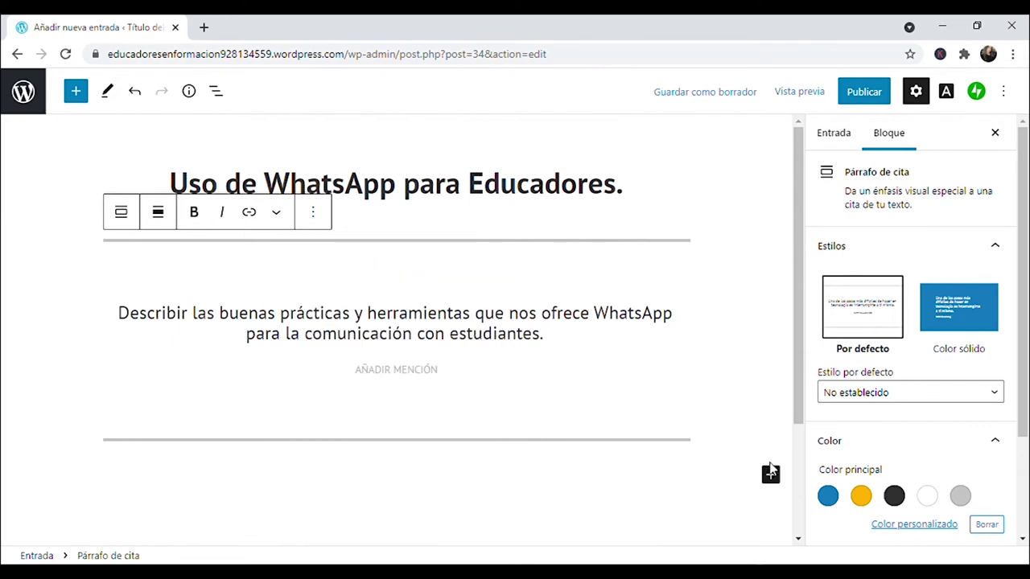
- Insert a YouTube embed block below the pull quote, choosing it from the complete block library
{"action": "left_click", "coordinate": [770, 475]}
{"action": "left_click", "coordinate": [593, 439]}
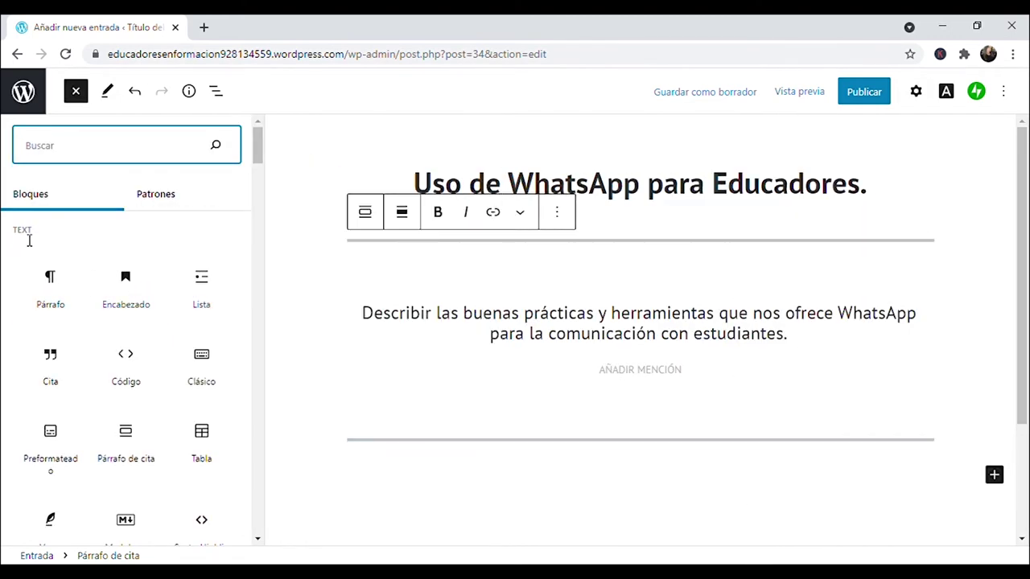
{"action": "scroll", "coordinate": [51, 319], "scroll_direction": "down", "scroll_amount": 5}
{"action": "scroll", "coordinate": [80, 330], "scroll_direction": "down", "scroll_amount": 10}
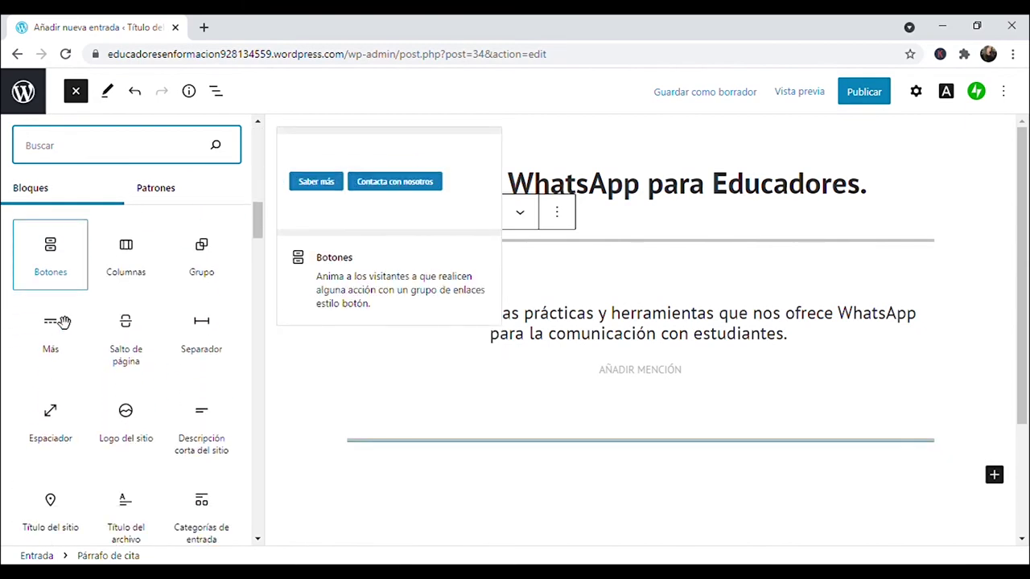
{"action": "scroll", "coordinate": [94, 350], "scroll_direction": "down", "scroll_amount": 7}
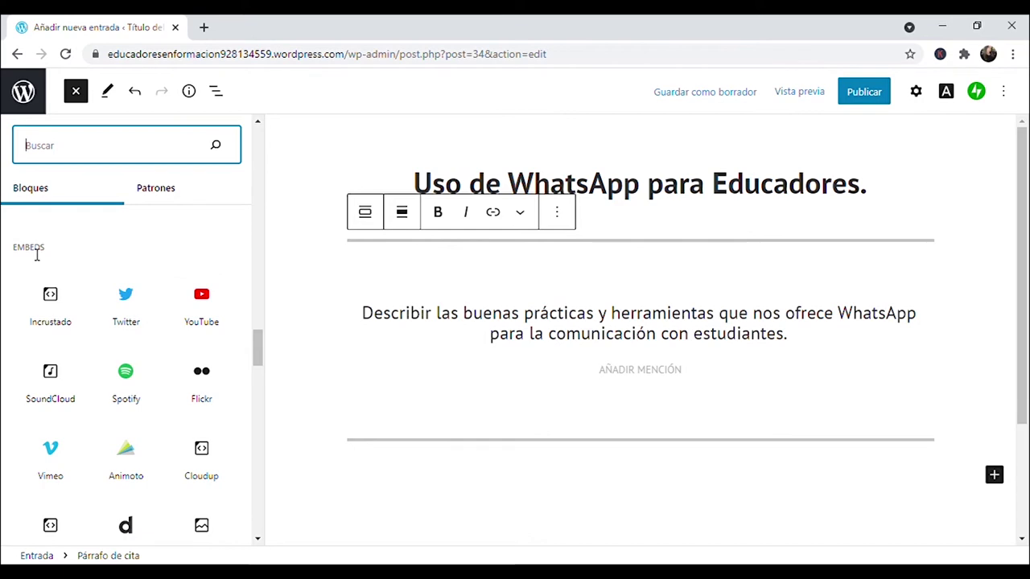
{"action": "left_click", "coordinate": [201, 306]}
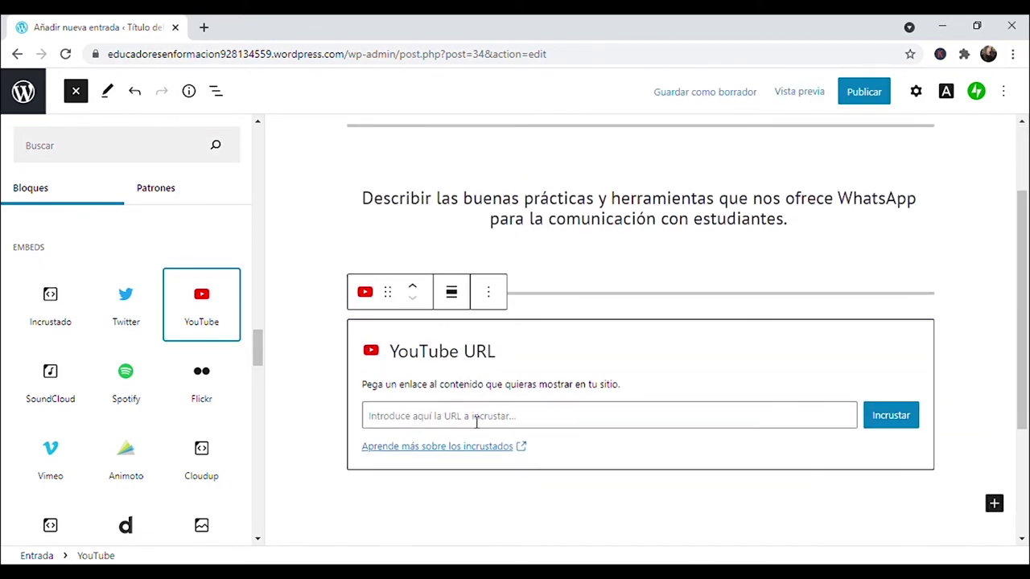
- Switch to YouTube and copy the share link of the "WHATSAPP WEB" video
{"action": "key", "text": "ctrl+Tab"}
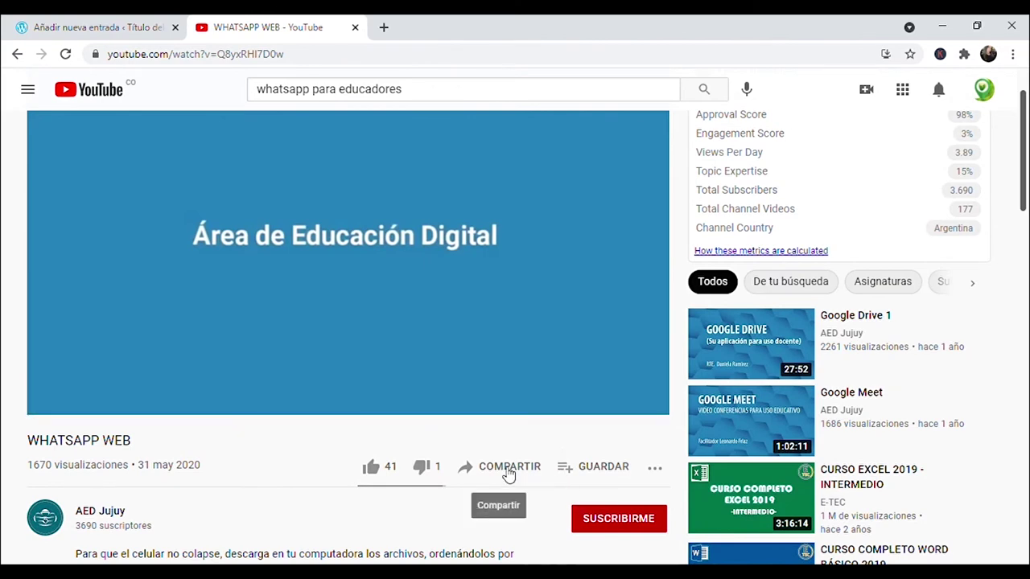
{"action": "left_click", "coordinate": [506, 473]}
{"action": "left_click", "coordinate": [650, 351]}
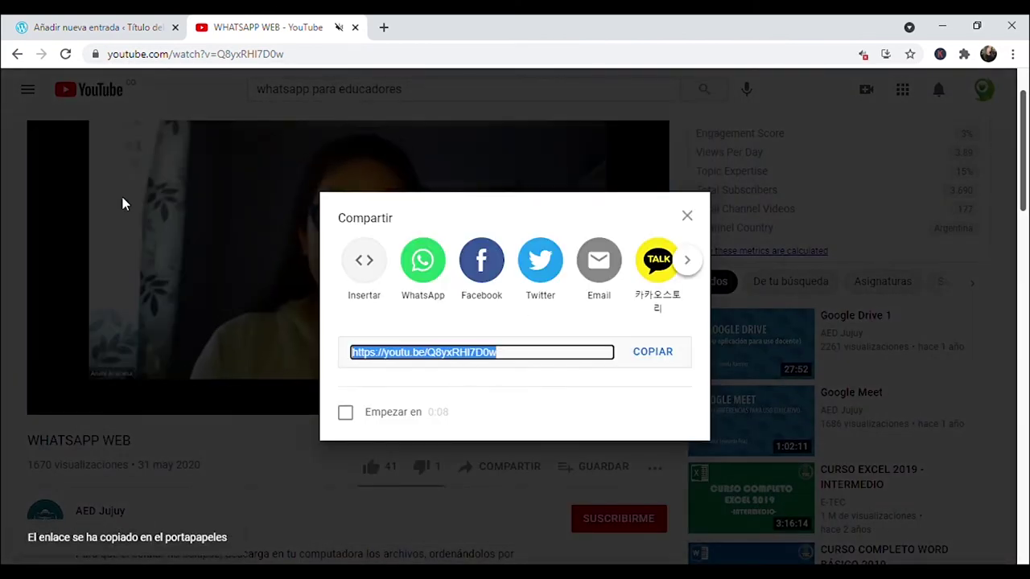
{"action": "left_click", "coordinate": [94, 27]}
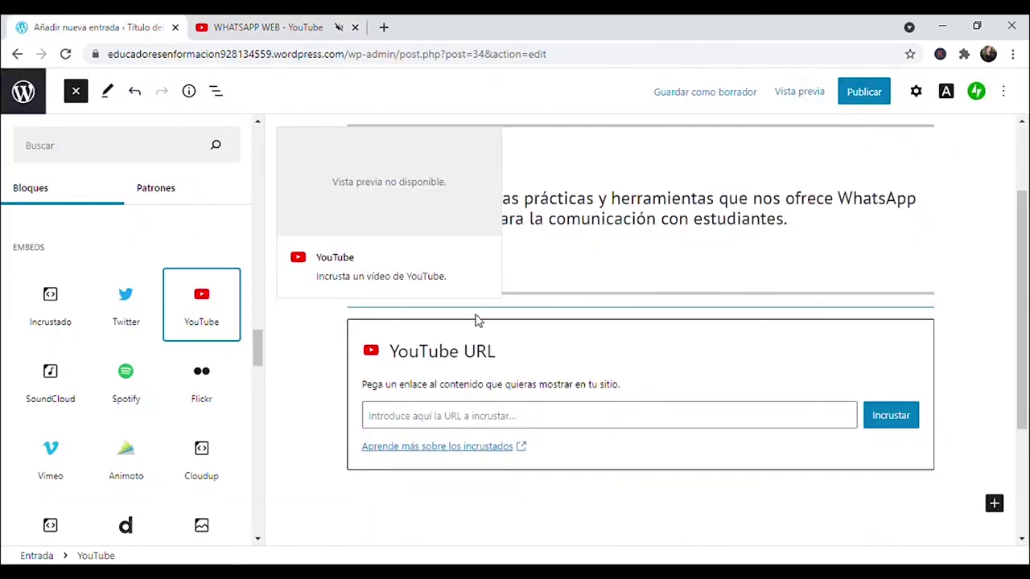
{"action": "left_click", "coordinate": [515, 416]}
{"action": "key", "text": "ctrl+v"}
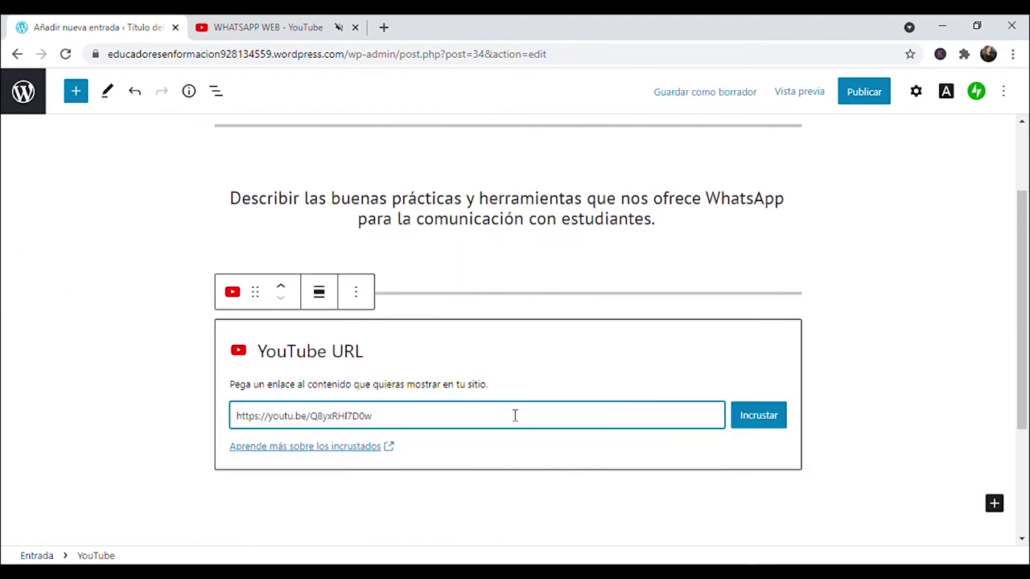
{"action": "left_click", "coordinate": [773, 422]}
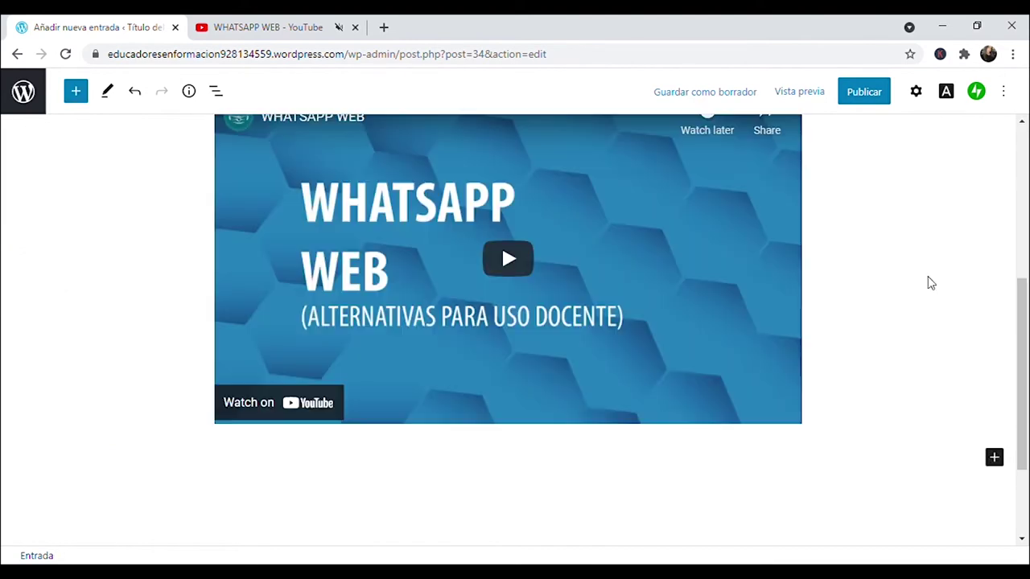
{"action": "scroll", "coordinate": [930, 283], "scroll_direction": "up", "scroll_amount": 2}
{"action": "scroll", "coordinate": [164, 267], "scroll_direction": "up", "scroll_amount": 2}
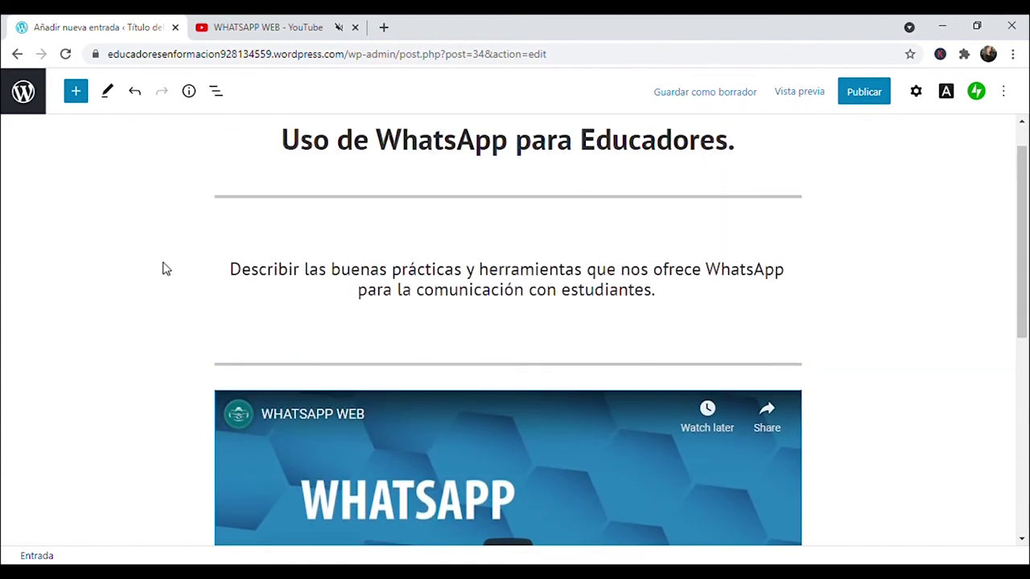
{"action": "scroll", "coordinate": [165, 267], "scroll_direction": "up", "scroll_amount": 1}
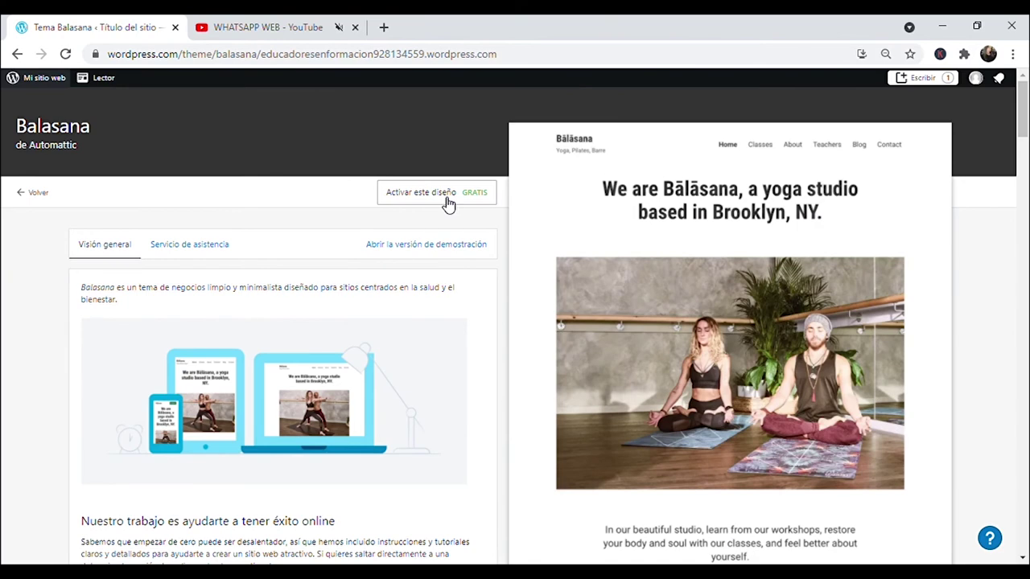
- Activate the Balasana theme, keeping the current home page content, and continue to editing the home page
{"action": "left_click", "coordinate": [447, 198]}
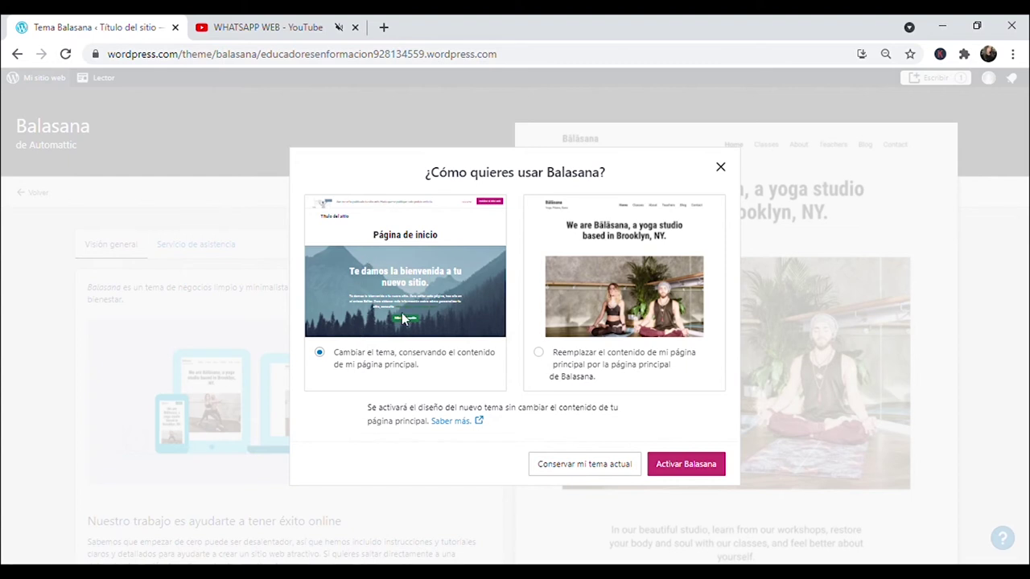
{"action": "left_click", "coordinate": [699, 471]}
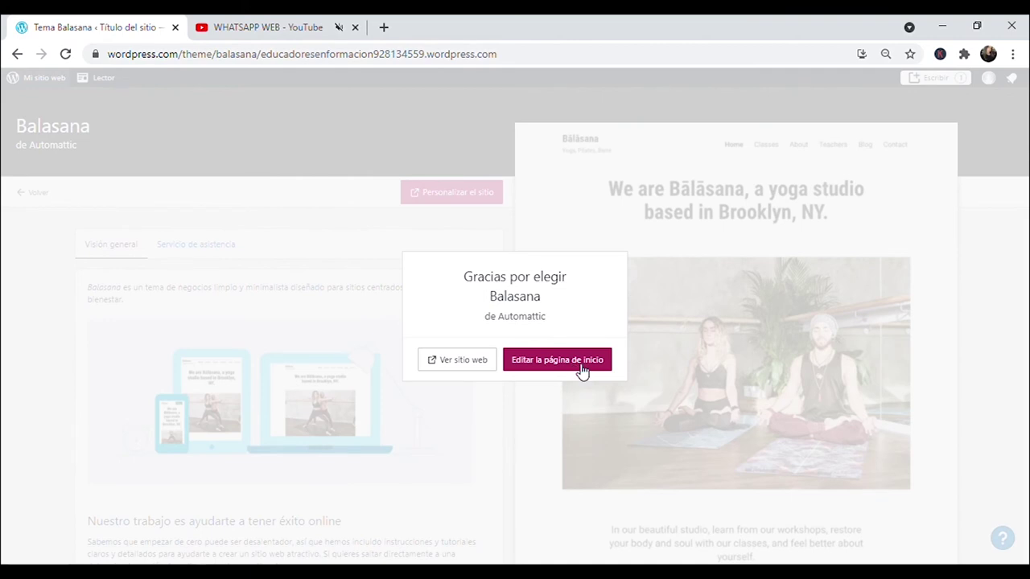
{"action": "left_click", "coordinate": [576, 364]}
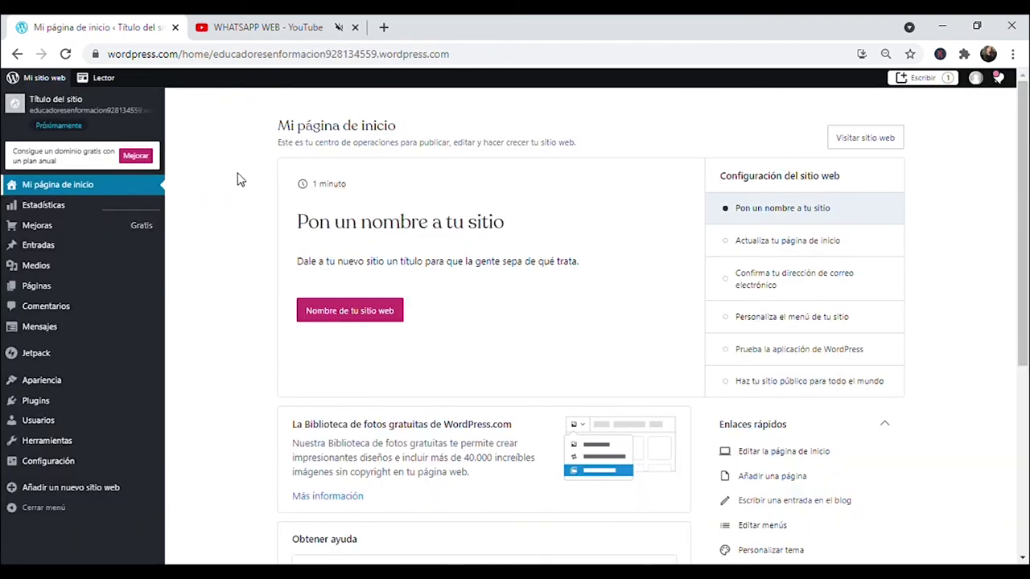
- View the site with its new theme and open its home page for editing
{"action": "left_click", "coordinate": [70, 112]}
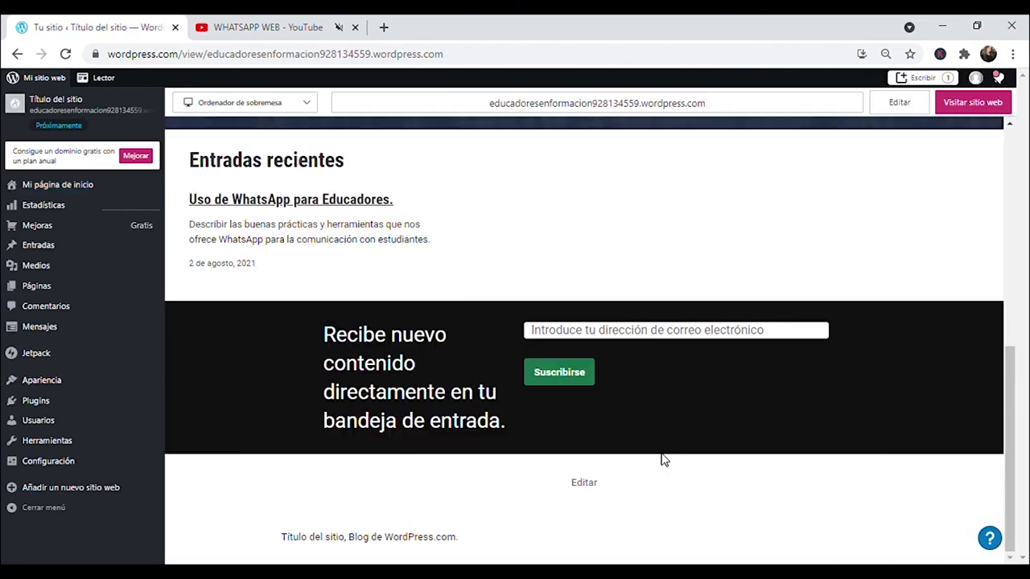
{"action": "left_click", "coordinate": [585, 483]}
{"action": "left_click", "coordinate": [547, 264]}
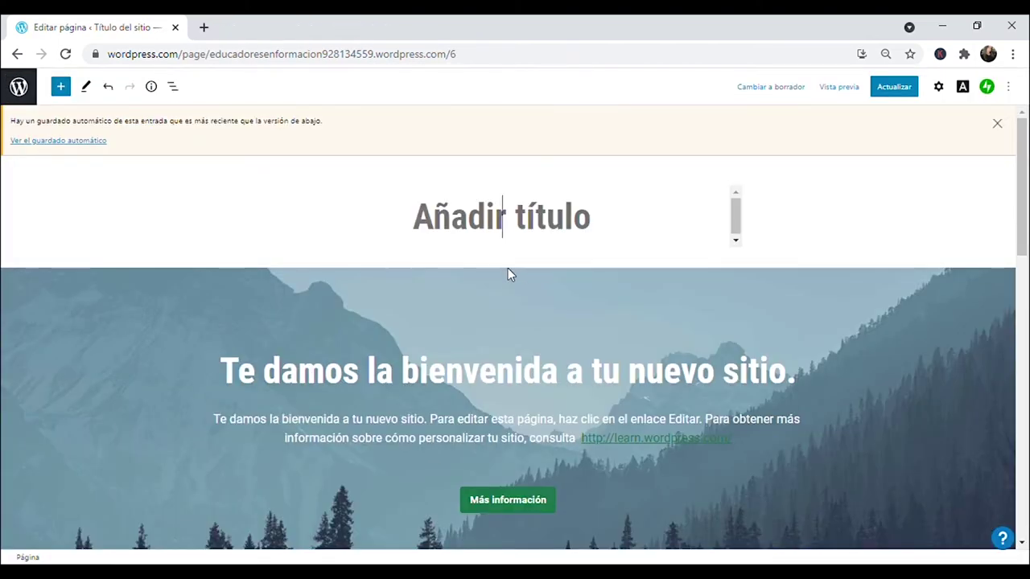
- Change the cover heading to "Uso de WhatsApp para Educadores." and replace its paragraph with a welcome about good WhatsApp practices for communicating with students
{"action": "scroll", "coordinate": [481, 241], "scroll_direction": "down", "scroll_amount": 2}
{"action": "left_click", "coordinate": [488, 196]}
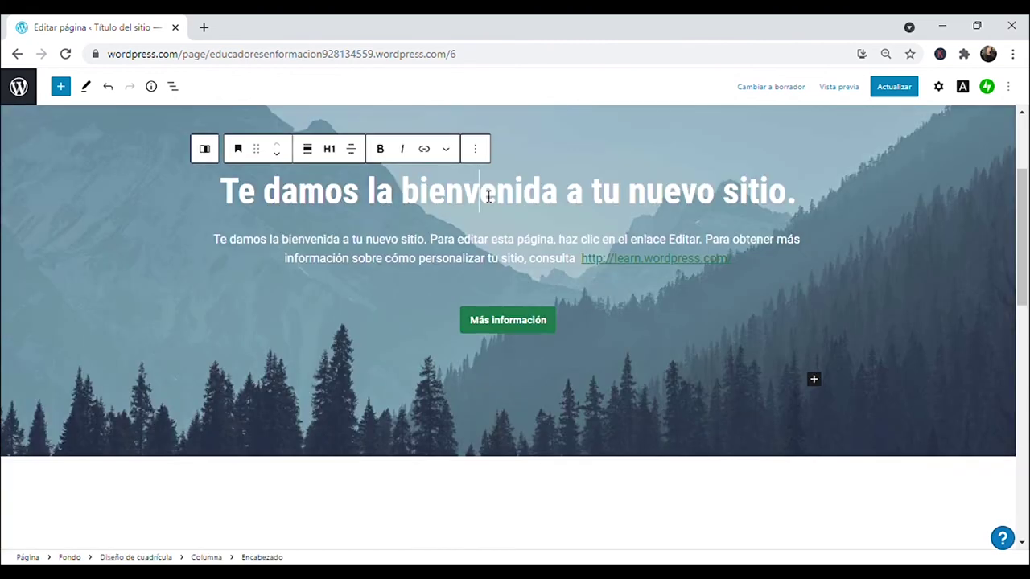
{"action": "left_click", "coordinate": [538, 253]}
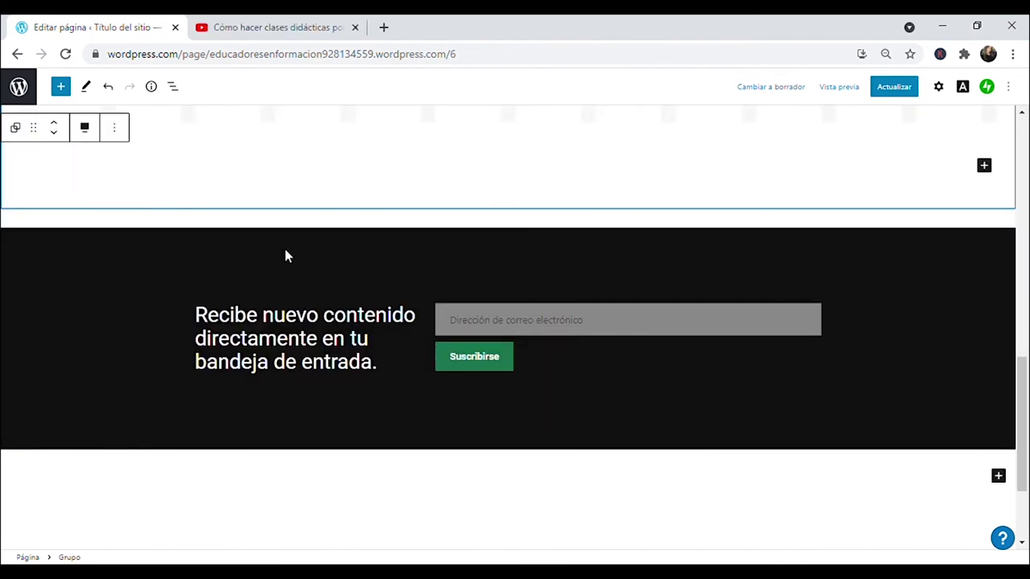
- Delete the black e-mail subscription group near the end of the home page and update the page
{"action": "left_click", "coordinate": [285, 253]}
{"action": "left_click", "coordinate": [117, 176]}
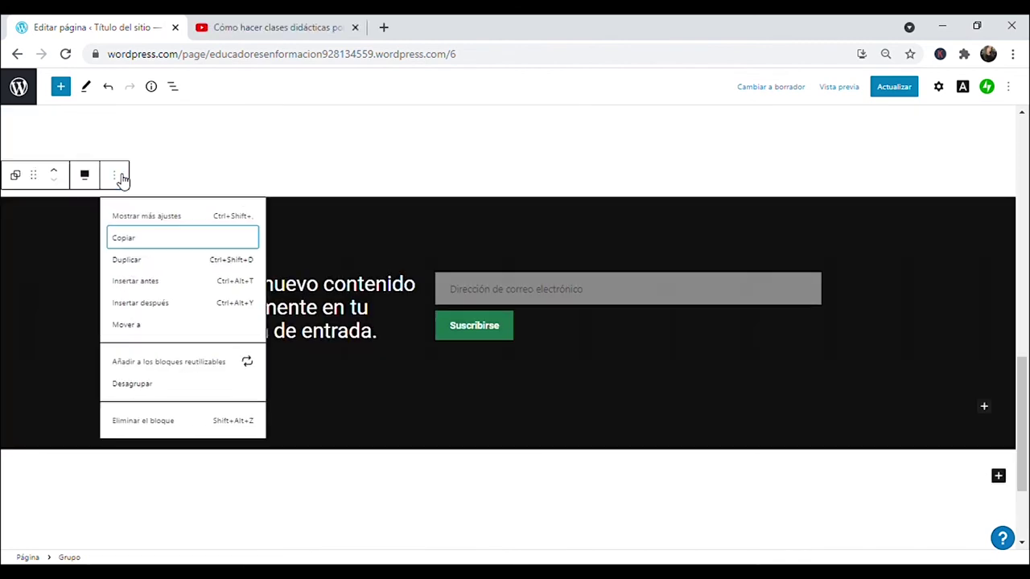
{"action": "left_click", "coordinate": [160, 421]}
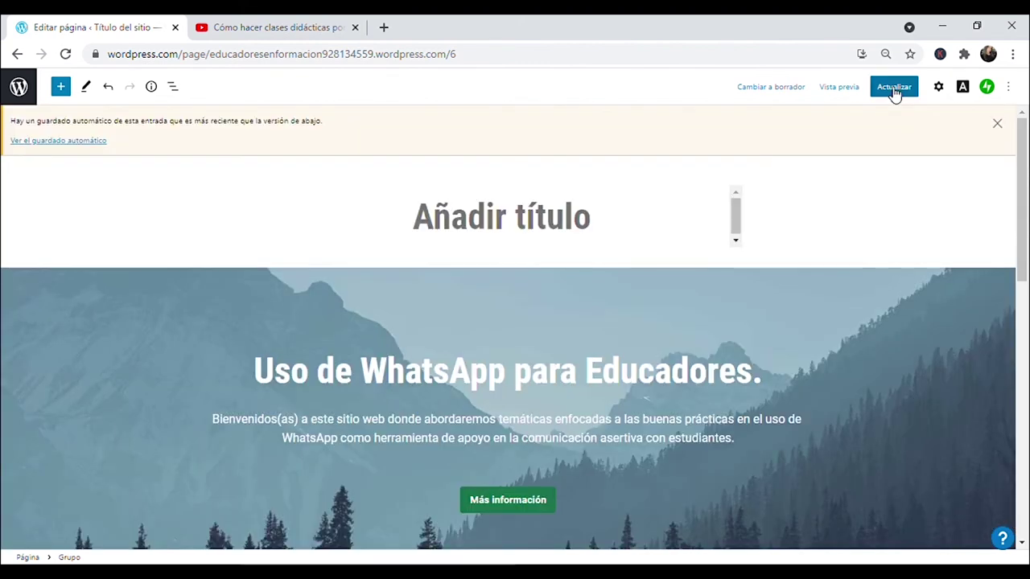
{"action": "left_click", "coordinate": [891, 90]}
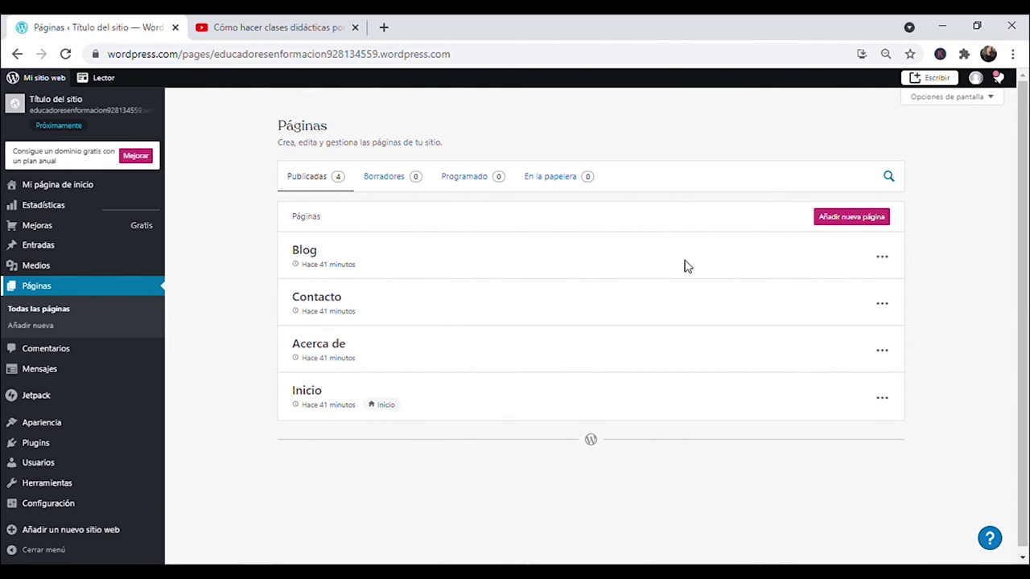
- Show the available actions for the Blog page in the published pages list
{"action": "left_click", "coordinate": [882, 259]}
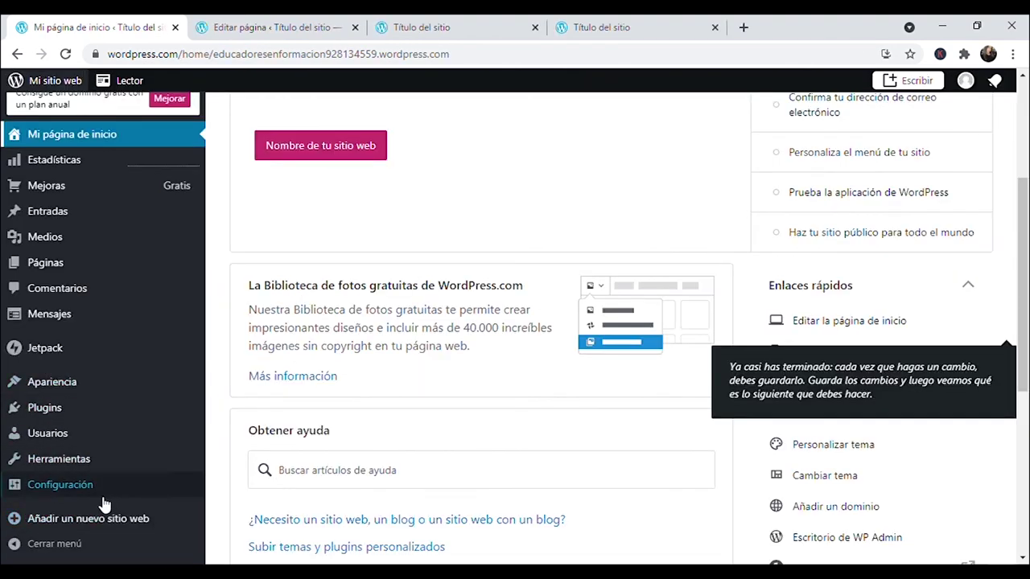
- Publish the site from its general settings, skipping the domain purchase and starting with the free site plan
{"action": "left_click", "coordinate": [78, 487]}
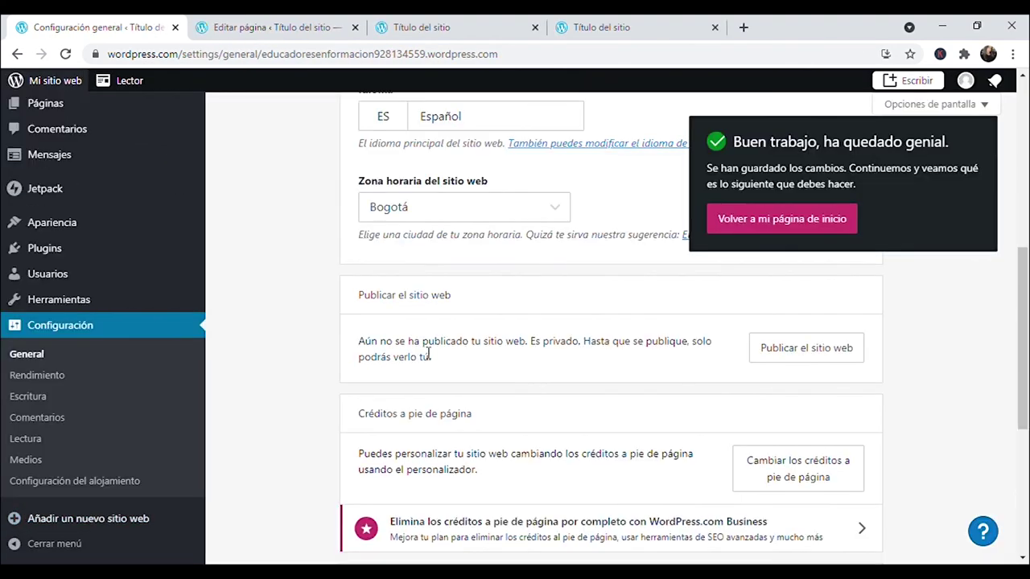
{"action": "left_click", "coordinate": [807, 351]}
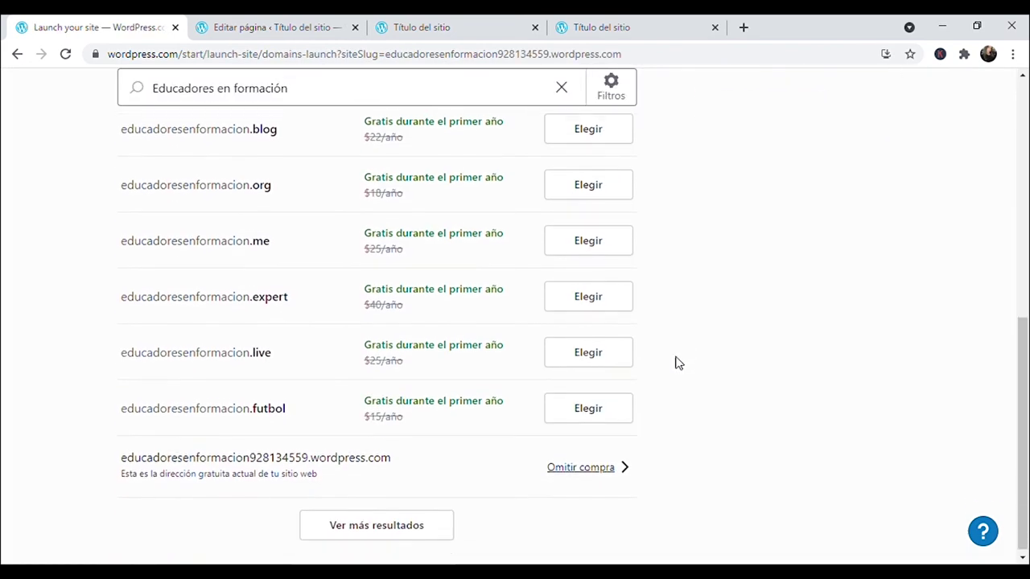
{"action": "left_click", "coordinate": [591, 470]}
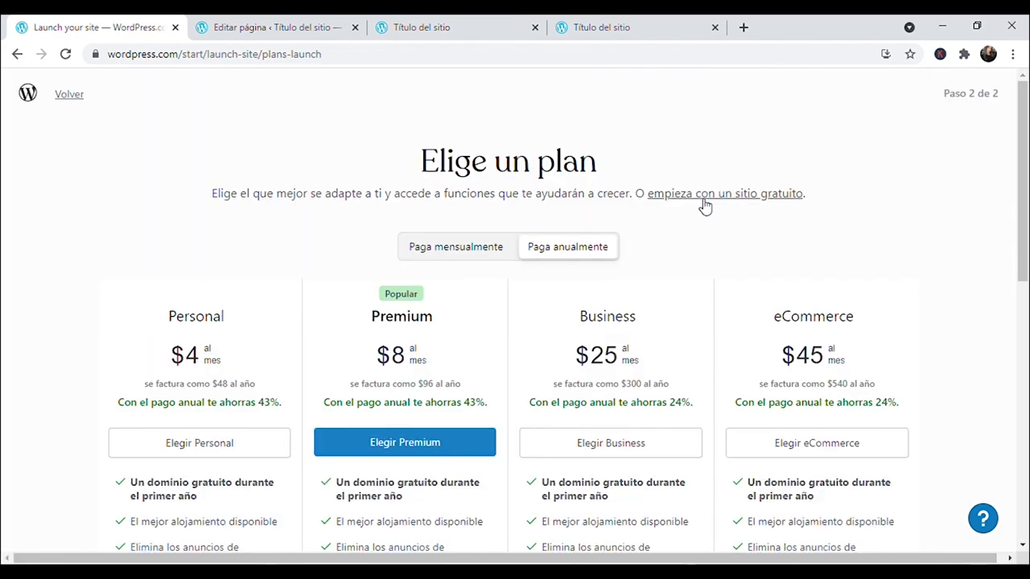
{"action": "left_click", "coordinate": [702, 197]}
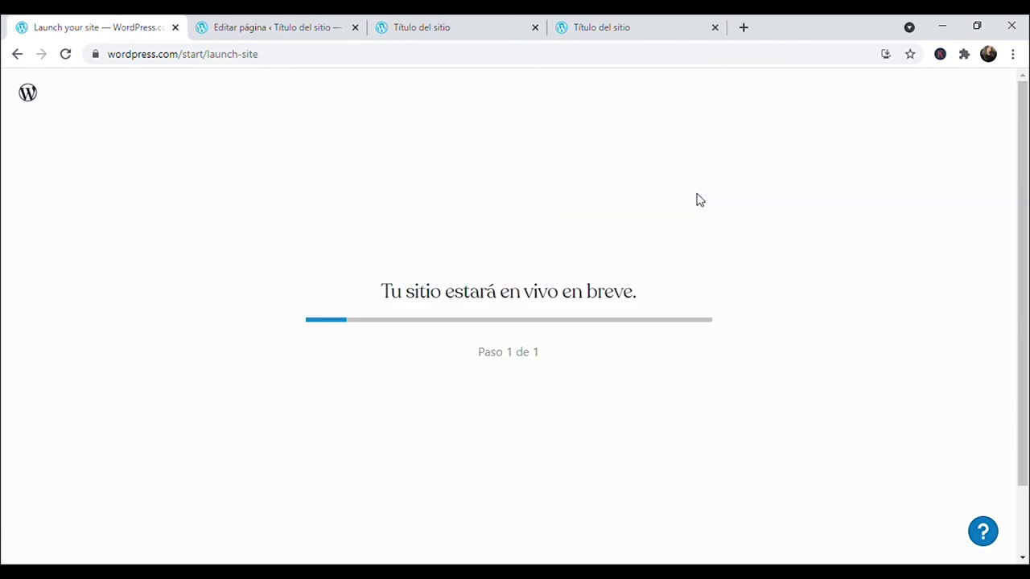